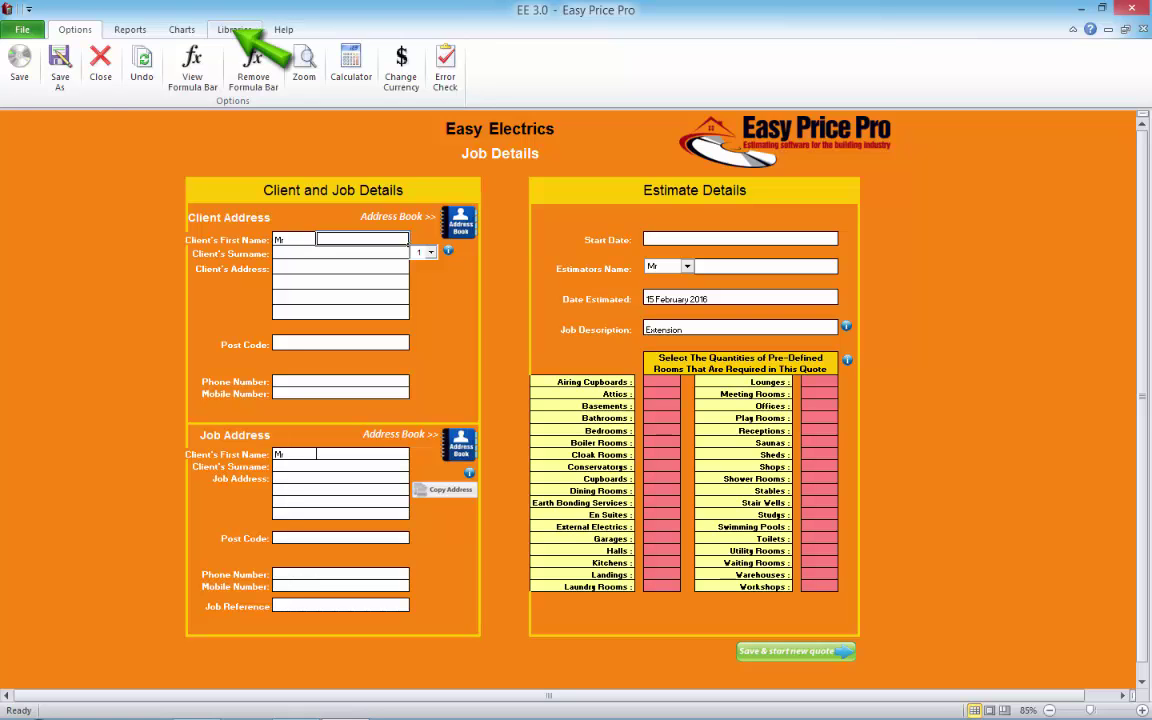
Open the Pre Defined Rooms library and show the Kitchen's item list.
left_click(234, 29)
left_click(28, 65)
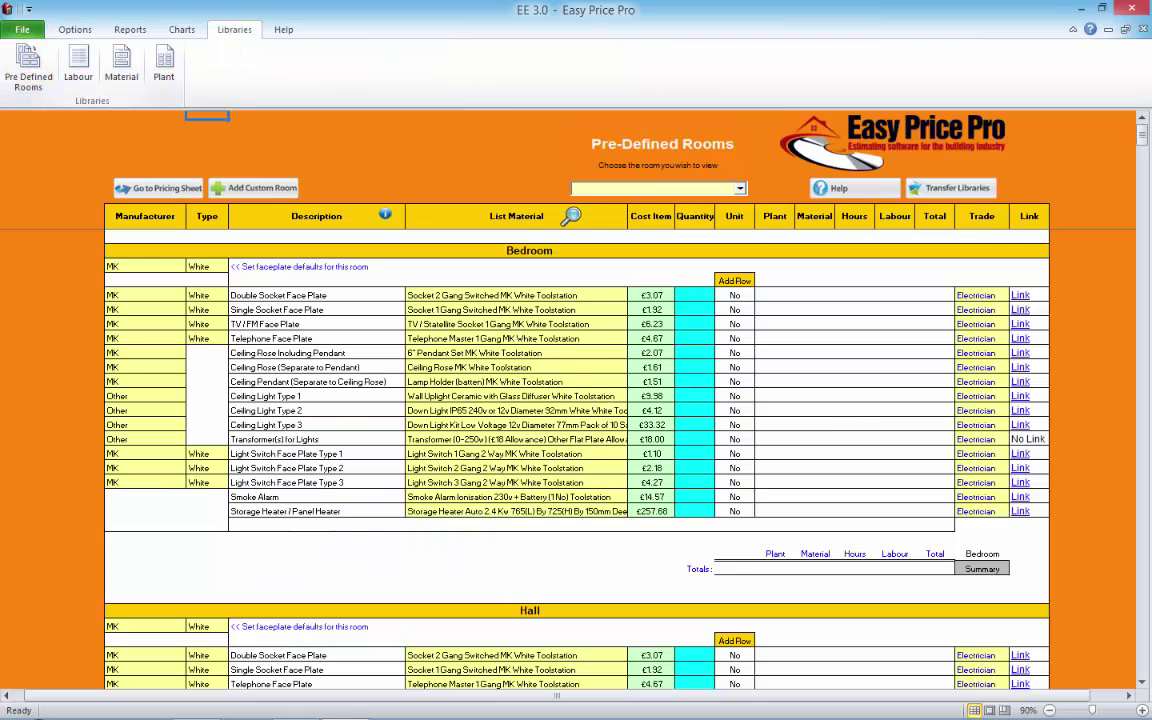
left_click(740, 188)
left_click(741, 455)
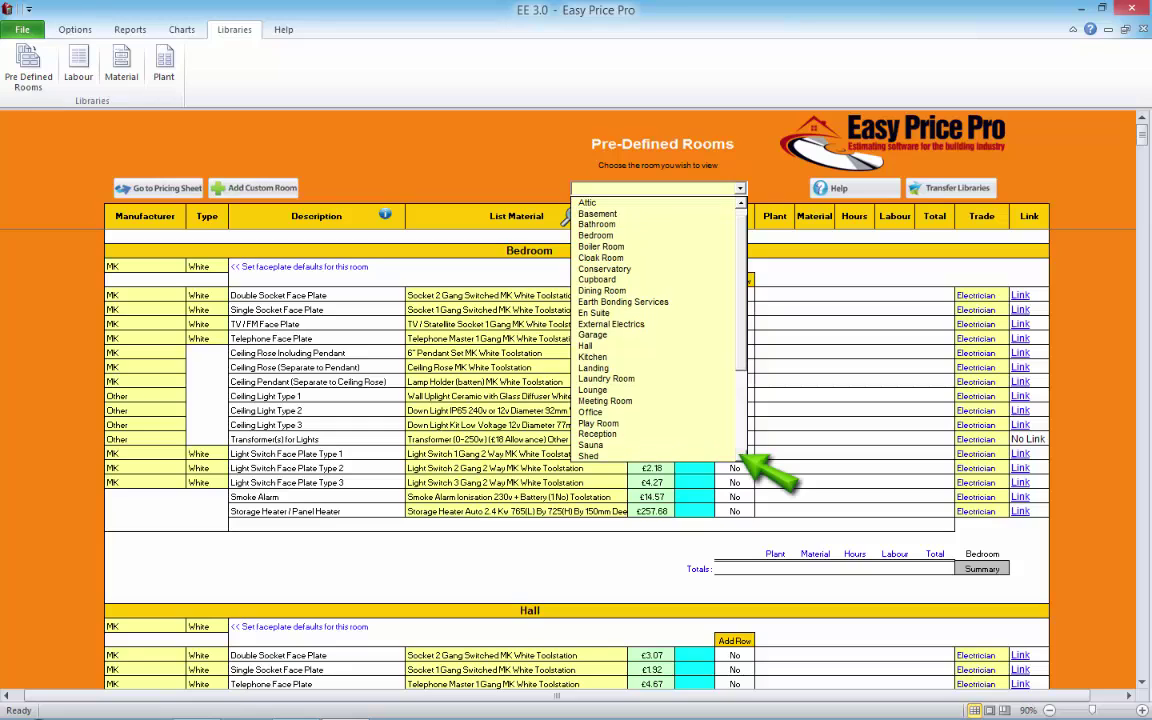
left_click(741, 455)
left_click(741, 455)
left_click(741, 455)
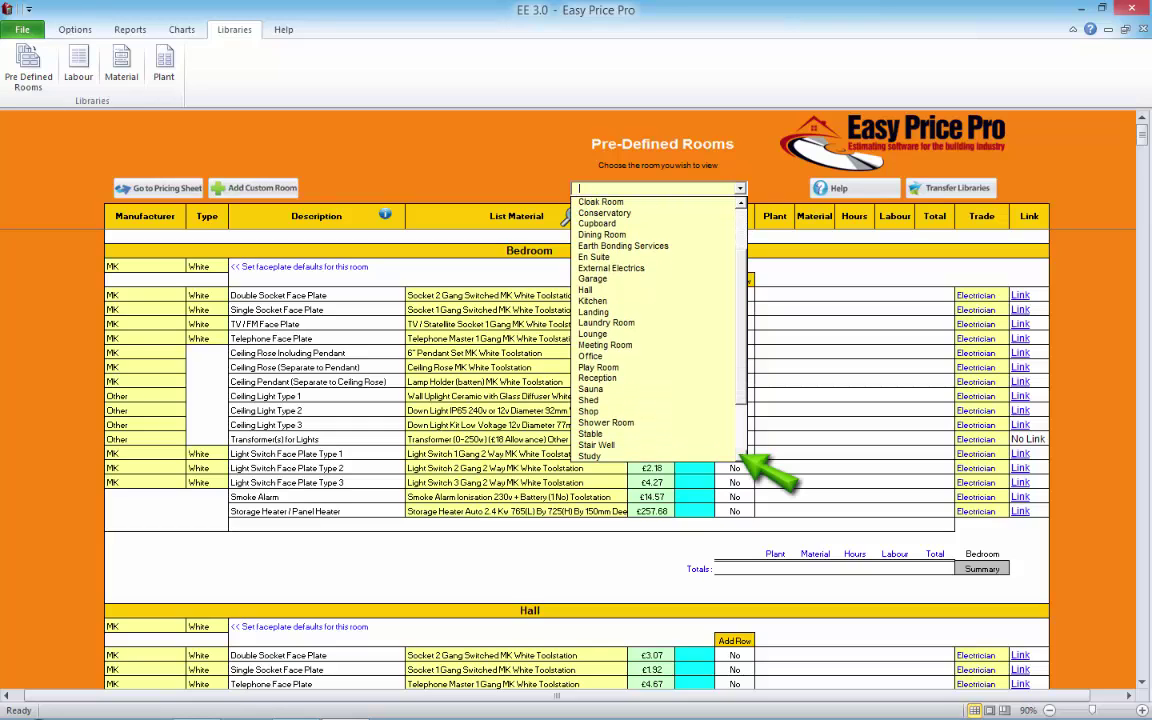
left_click(741, 455)
left_click(741, 455)
left_click(741, 455)
scroll(741, 455, "down", 1)
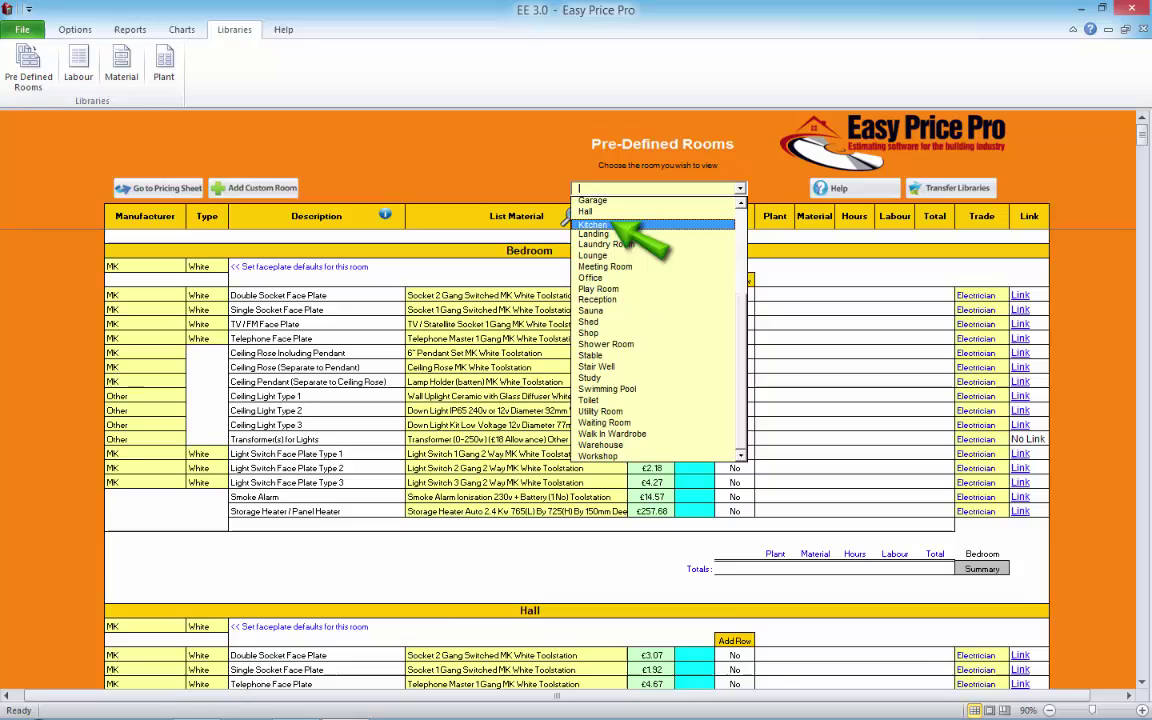
left_click(640, 223)
Set the electric oven to the £300 cooker allowance and the smoke alarm to ionisation just-battery.
left_click(634, 281)
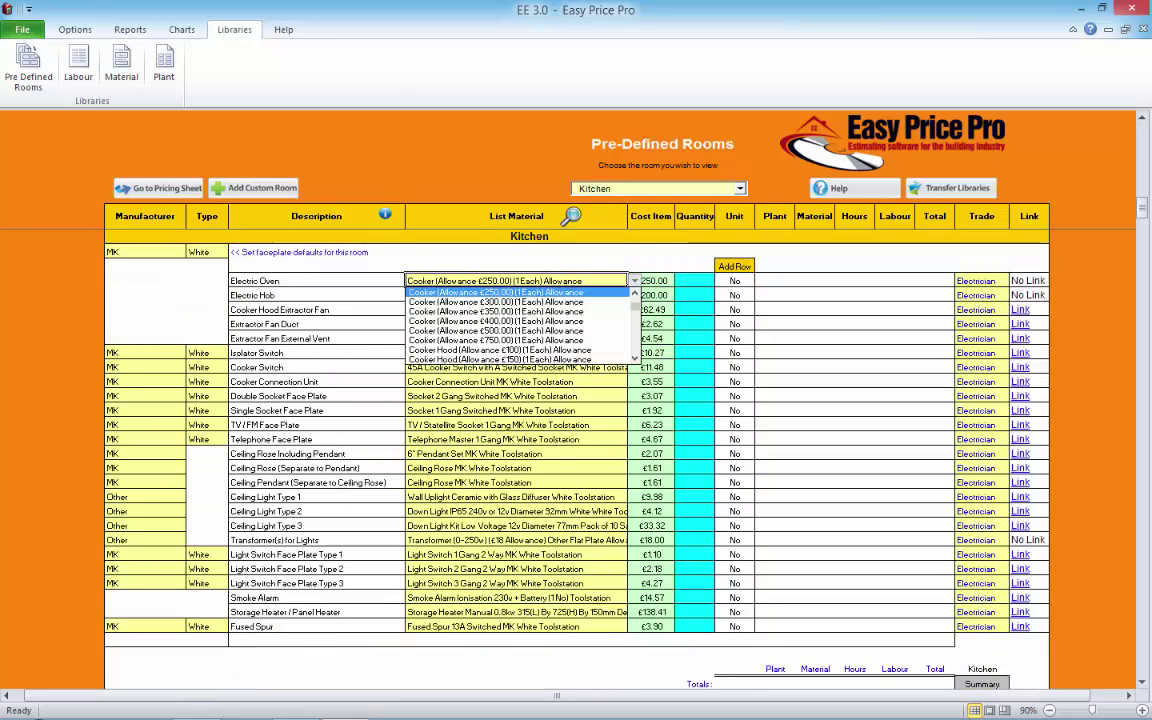
left_click(576, 301)
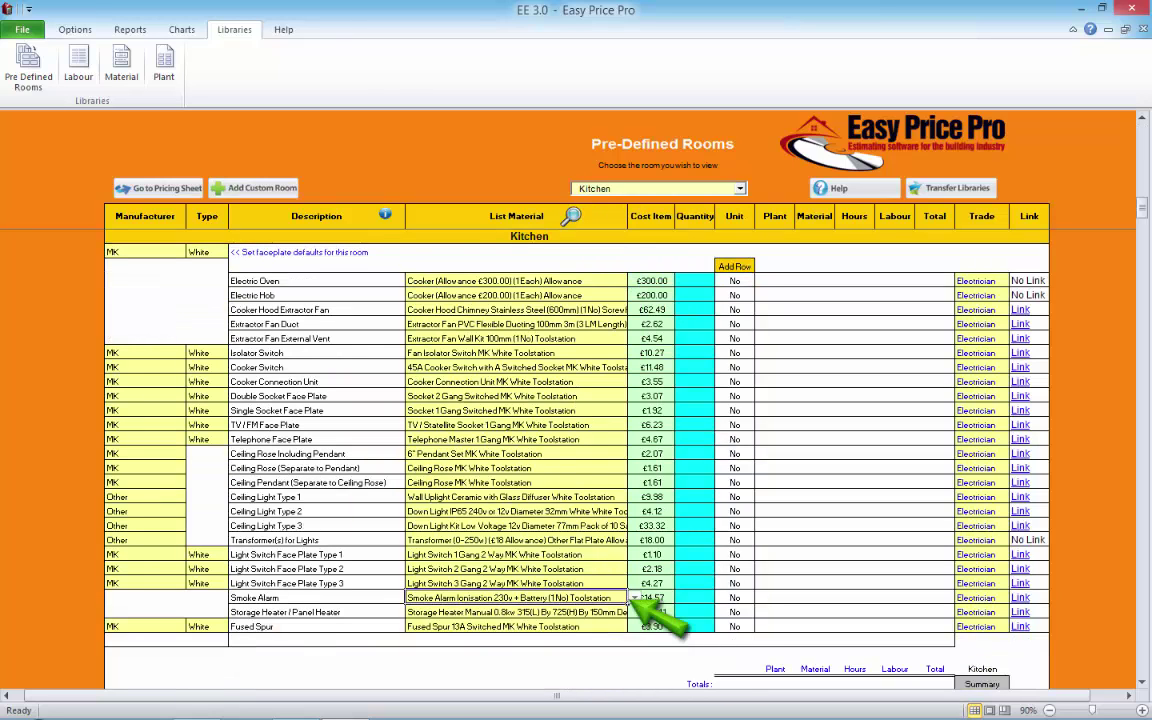
left_click(634, 598)
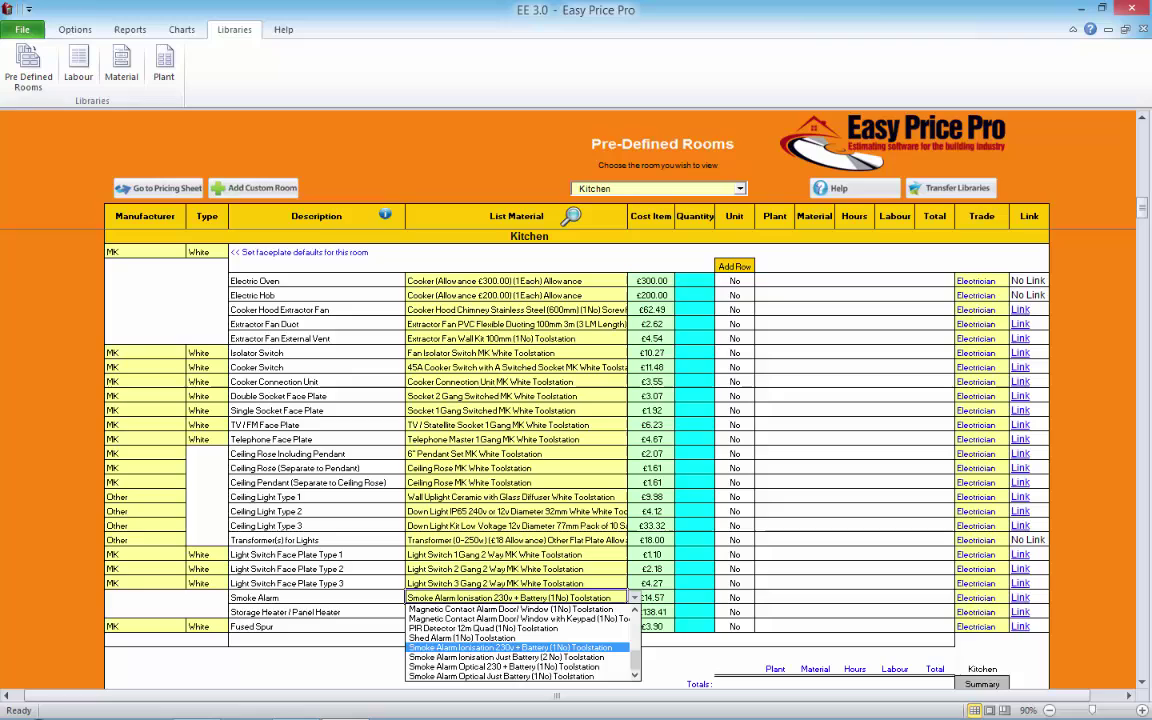
left_click(505, 657)
key("Tab")
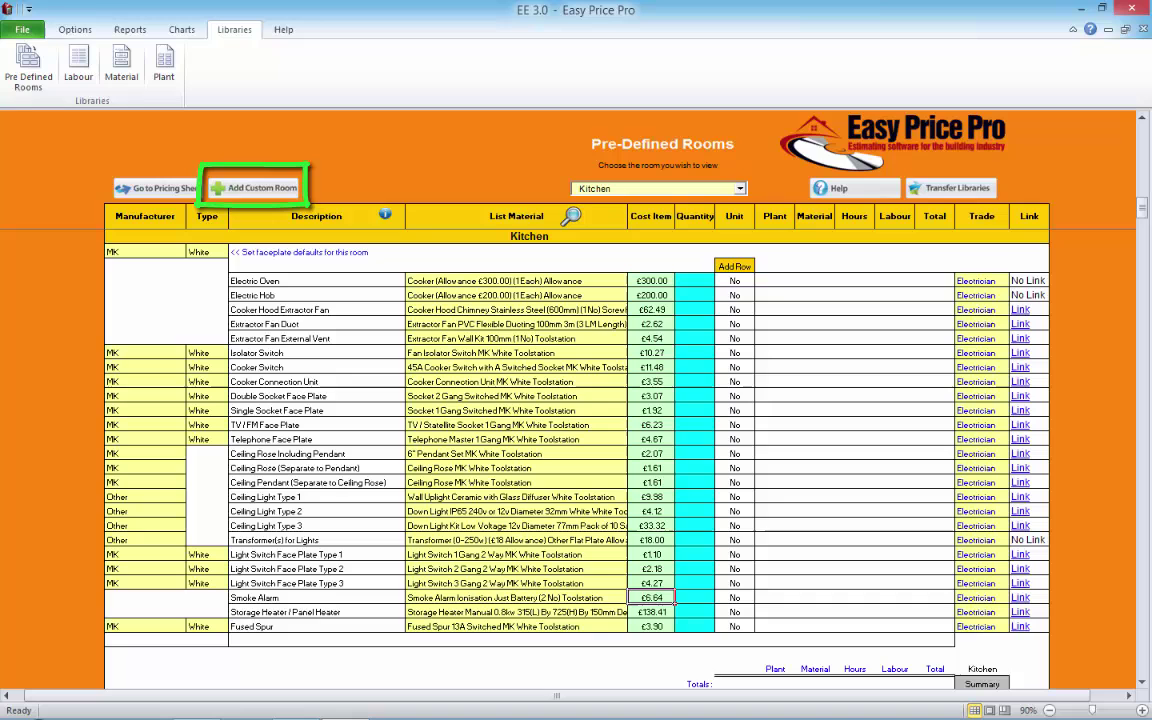
Browse the plant hire and labour rates price sheets.
left_click(163, 62)
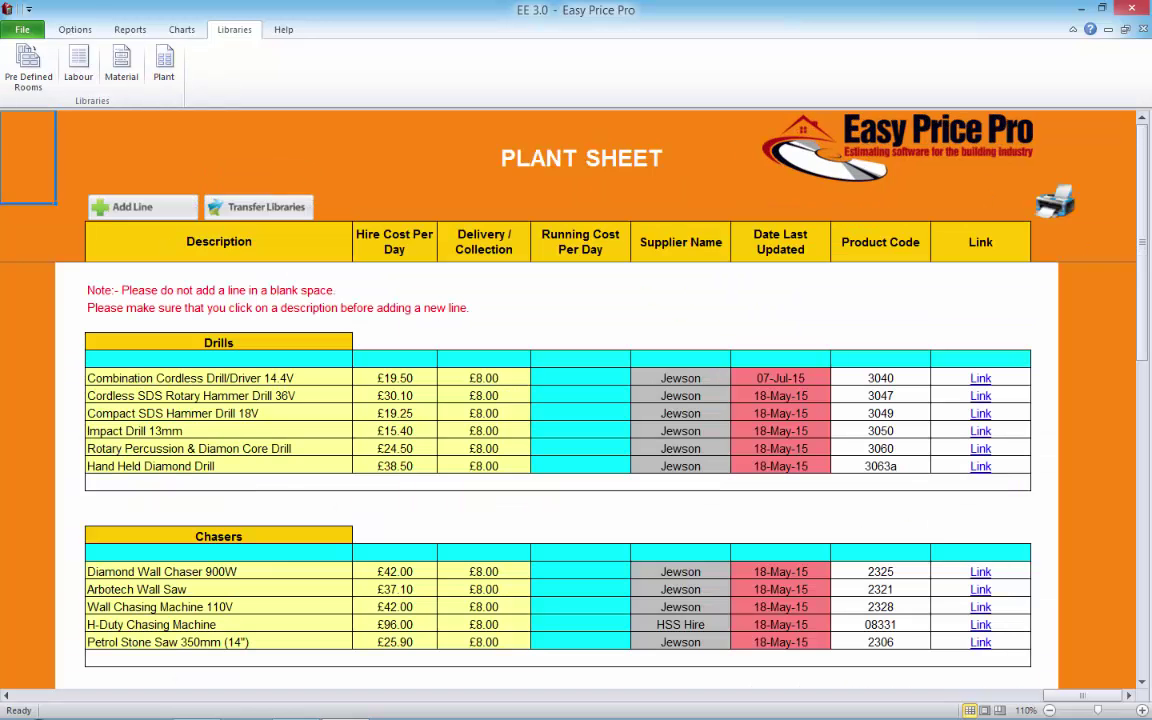
left_click(1142, 710)
left_click(1142, 710)
scroll(576, 450, "down", 1)
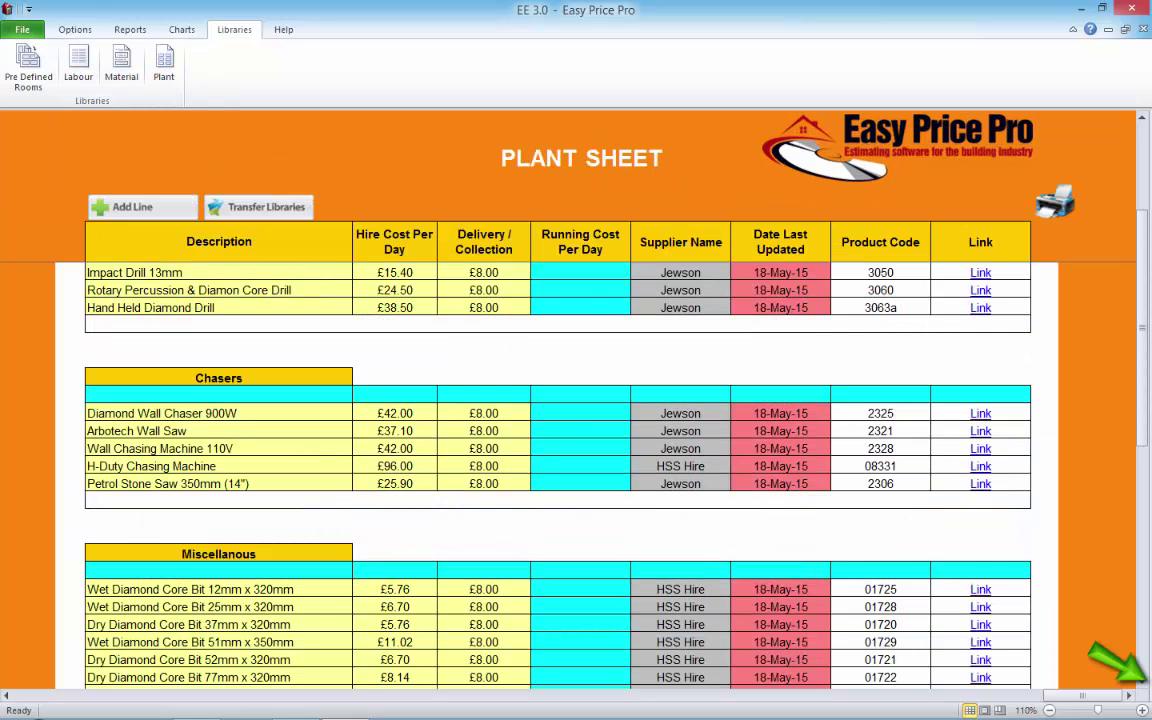
scroll(576, 450, "down", 1)
scroll(576, 450, "down", 2)
scroll(576, 450, "down", 1)
left_click(78, 65)
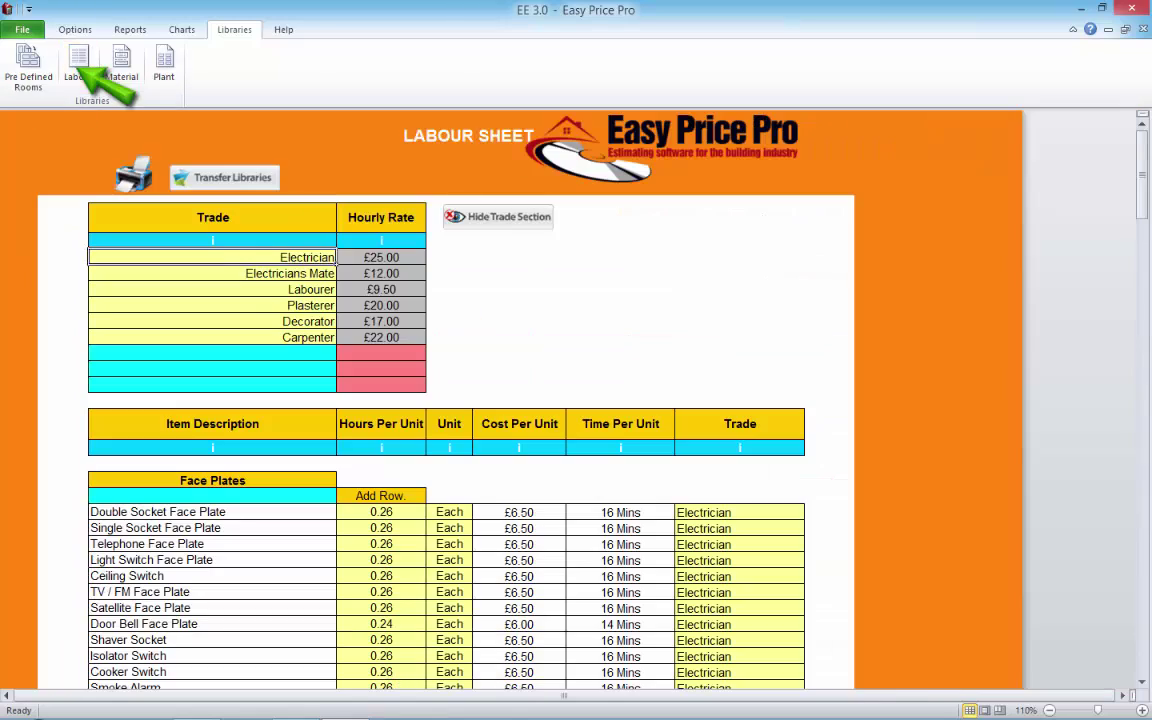
scroll(576, 450, "down", 1)
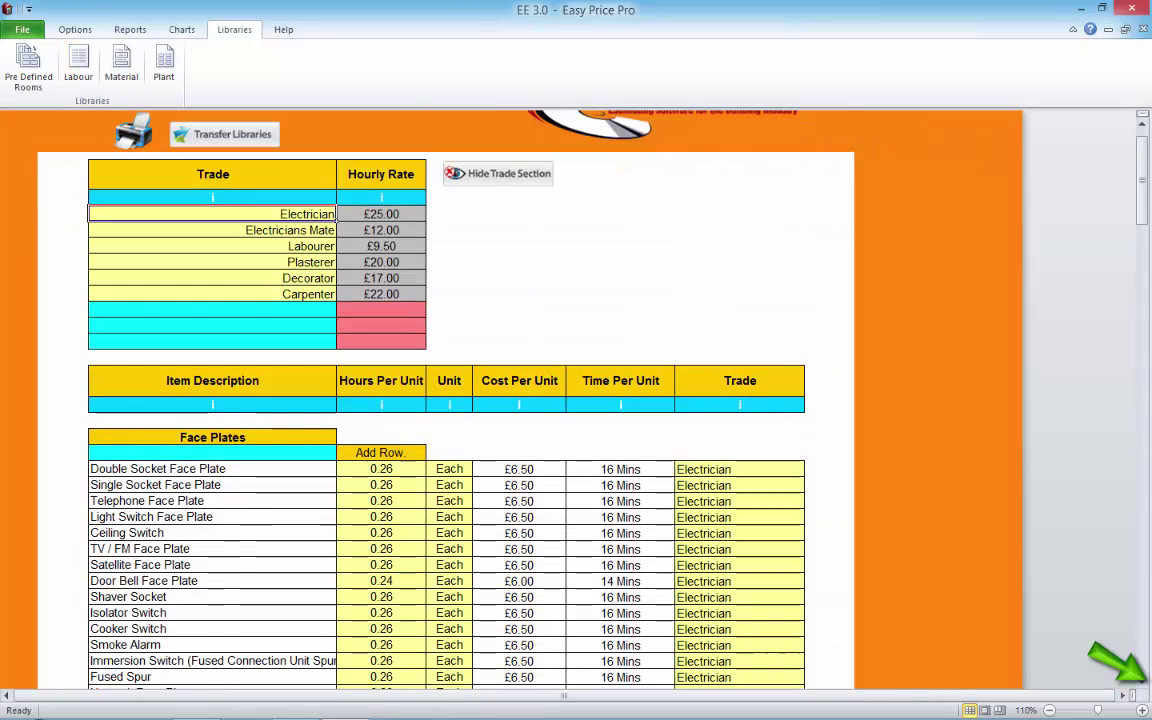
scroll(1140, 680, "down", 3)
scroll(1140, 680, "down", 1)
In the material library, view the cooker switch supplier page, then update live prices.
left_click(121, 65)
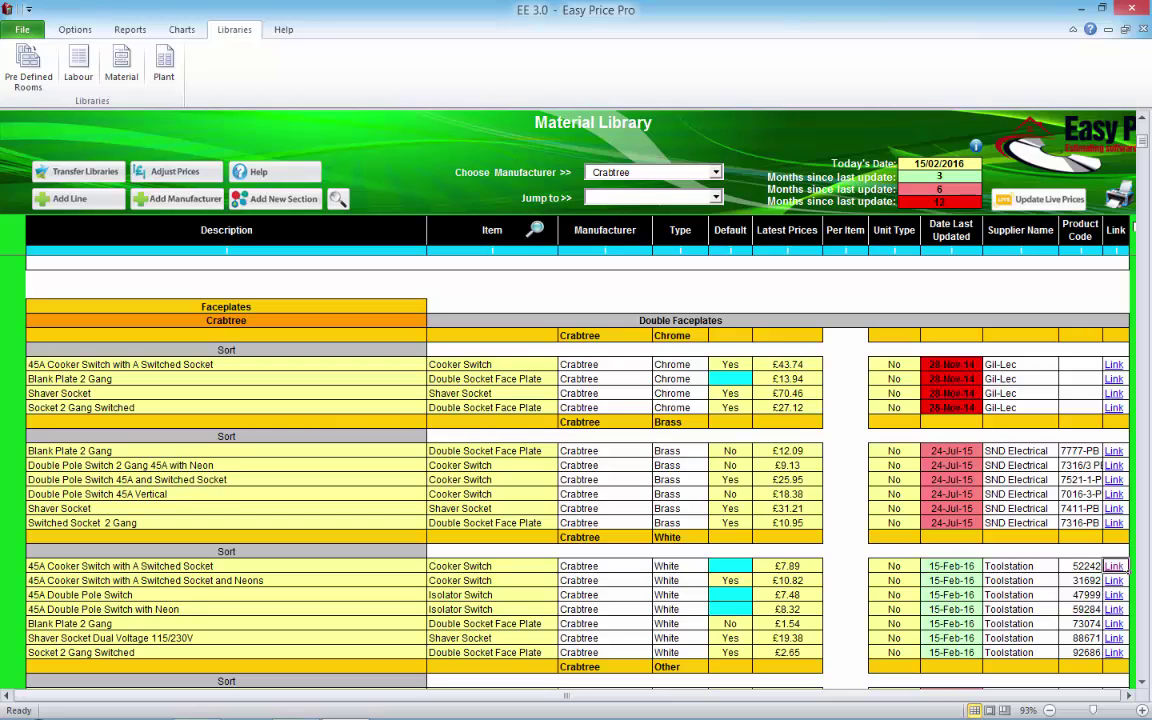
left_click(1113, 580)
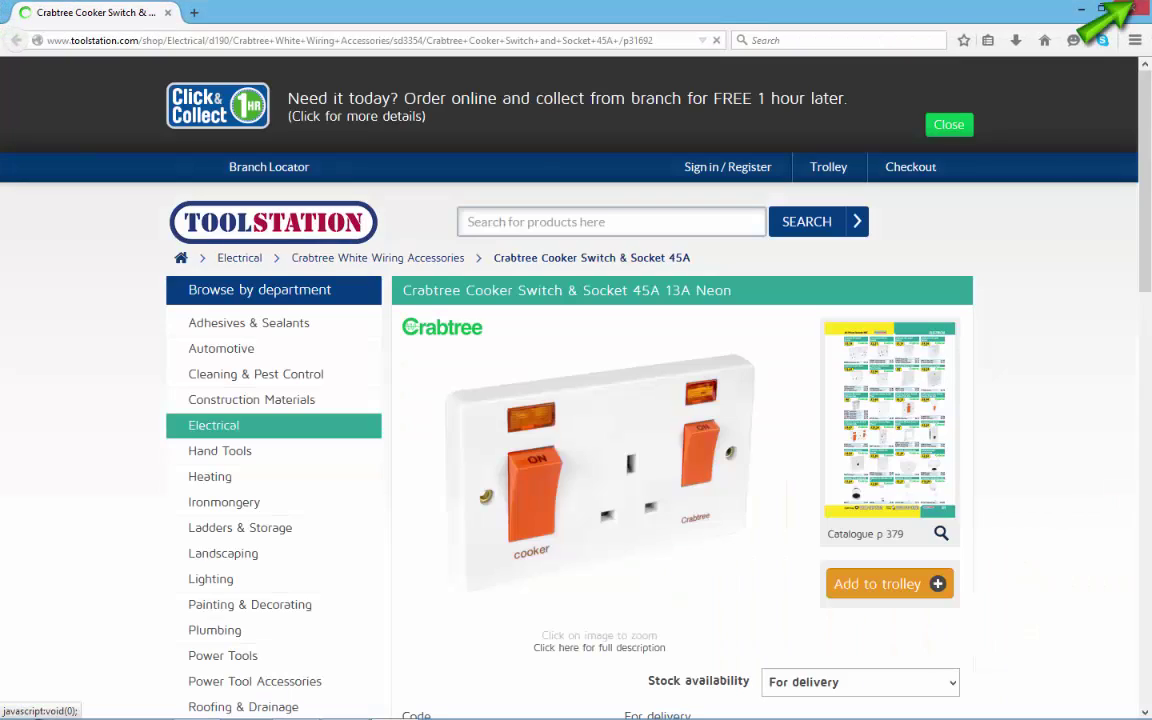
left_click(1140, 9)
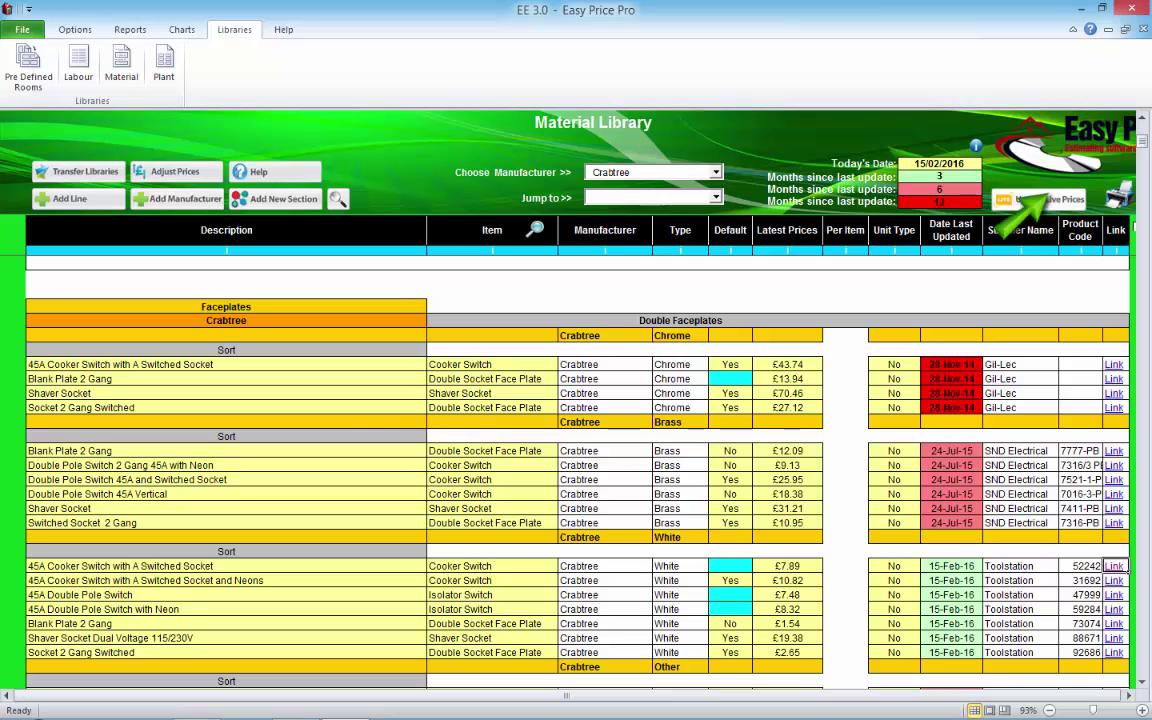
left_click(1040, 199)
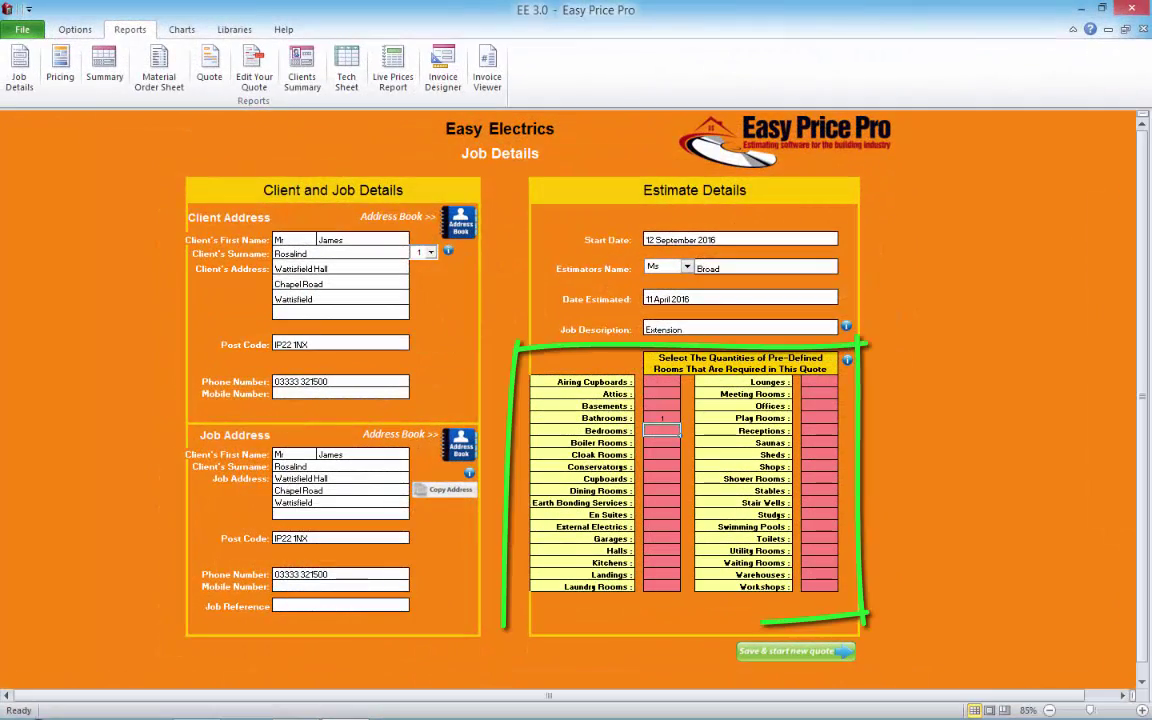
Enter one bedroom and one dining room, then scroll through the Pricing Sheet.
key("Down")
key("Down")
key("Down")
type("1")
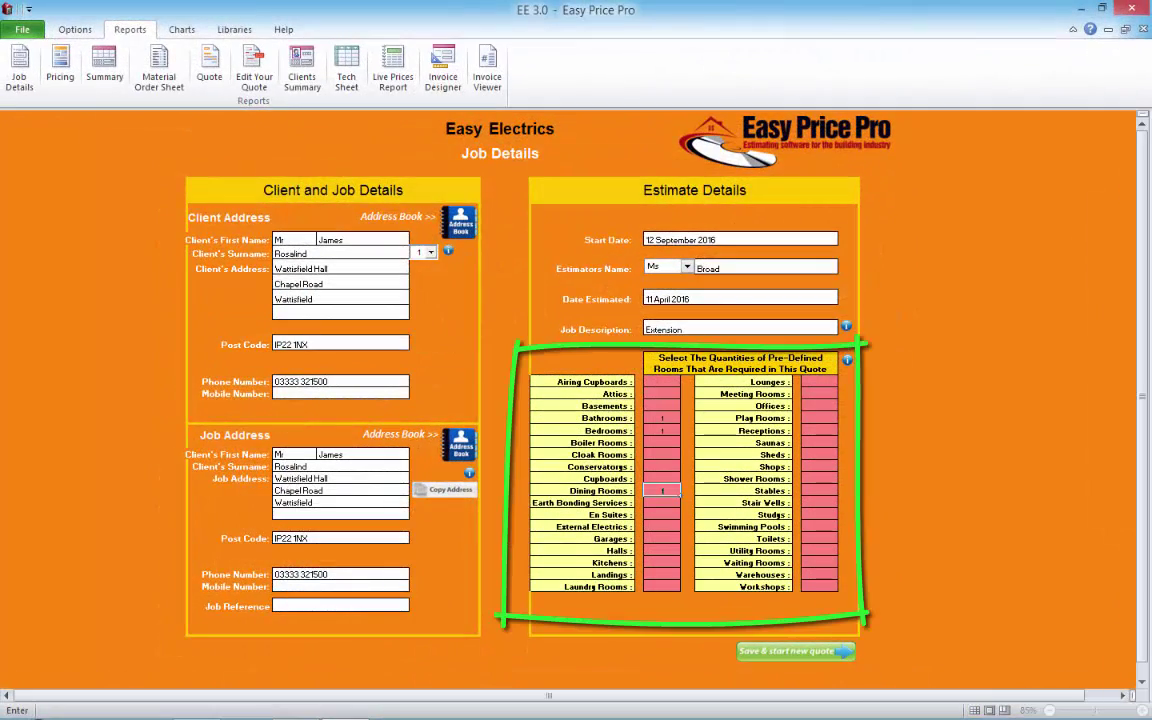
key("Down")
key("Down")
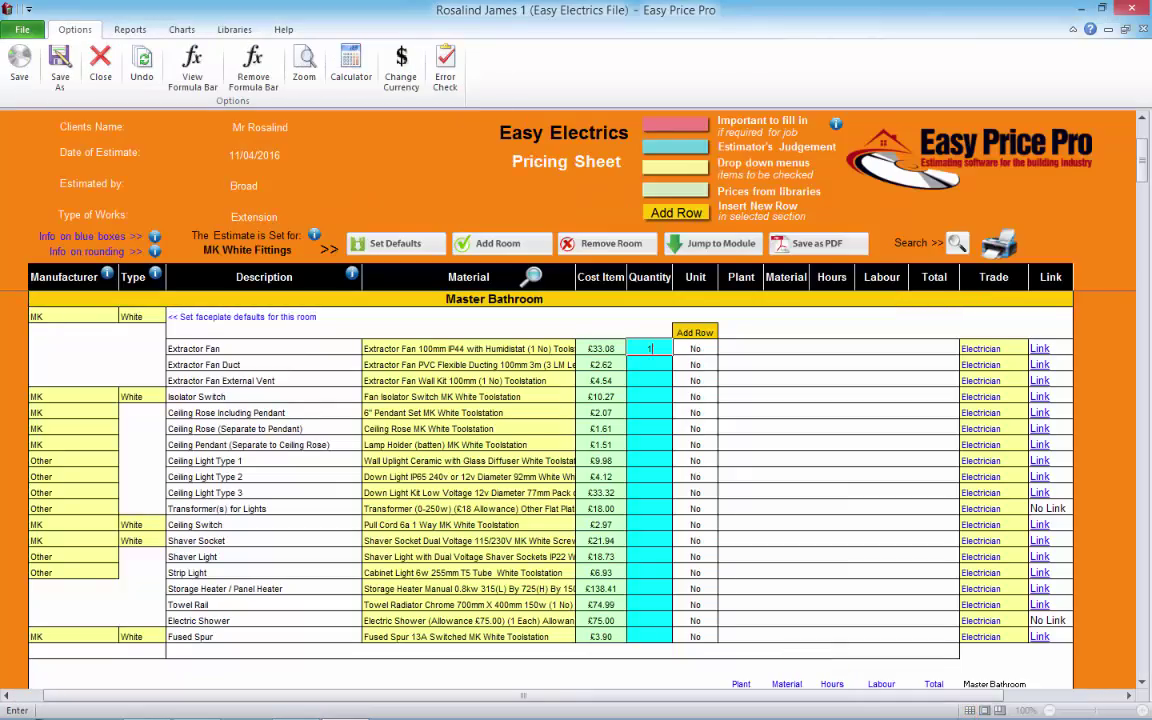
scroll(550, 480, "down", 3)
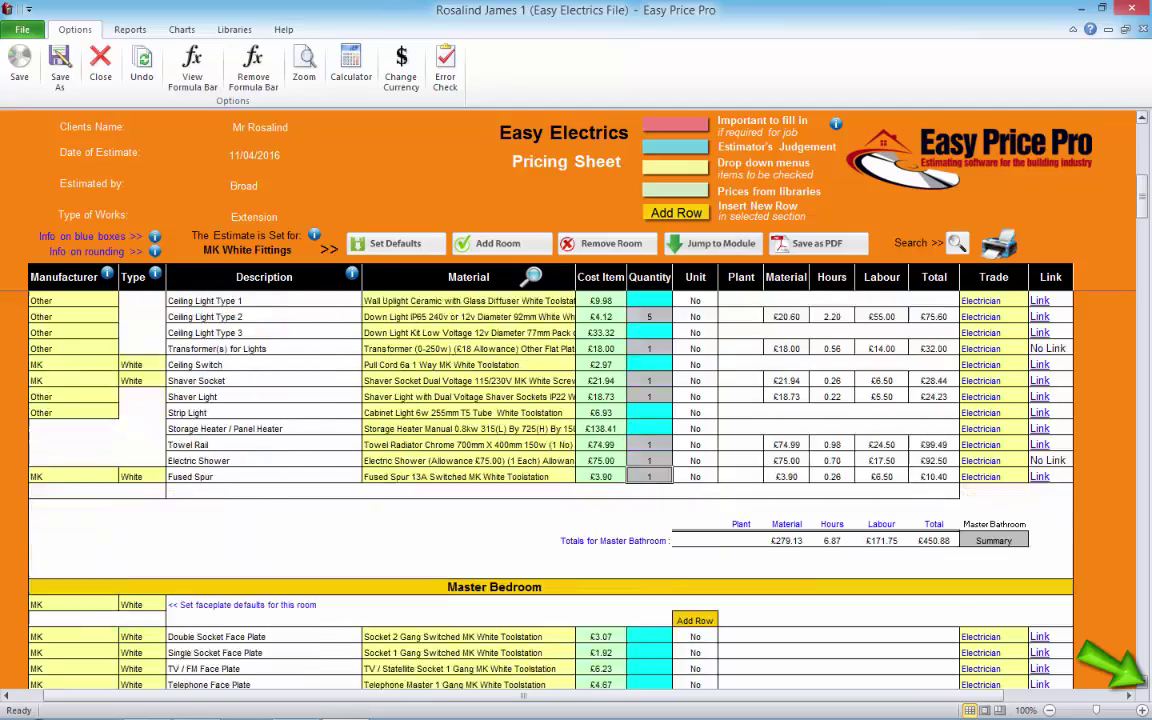
scroll(550, 480, "down", 5)
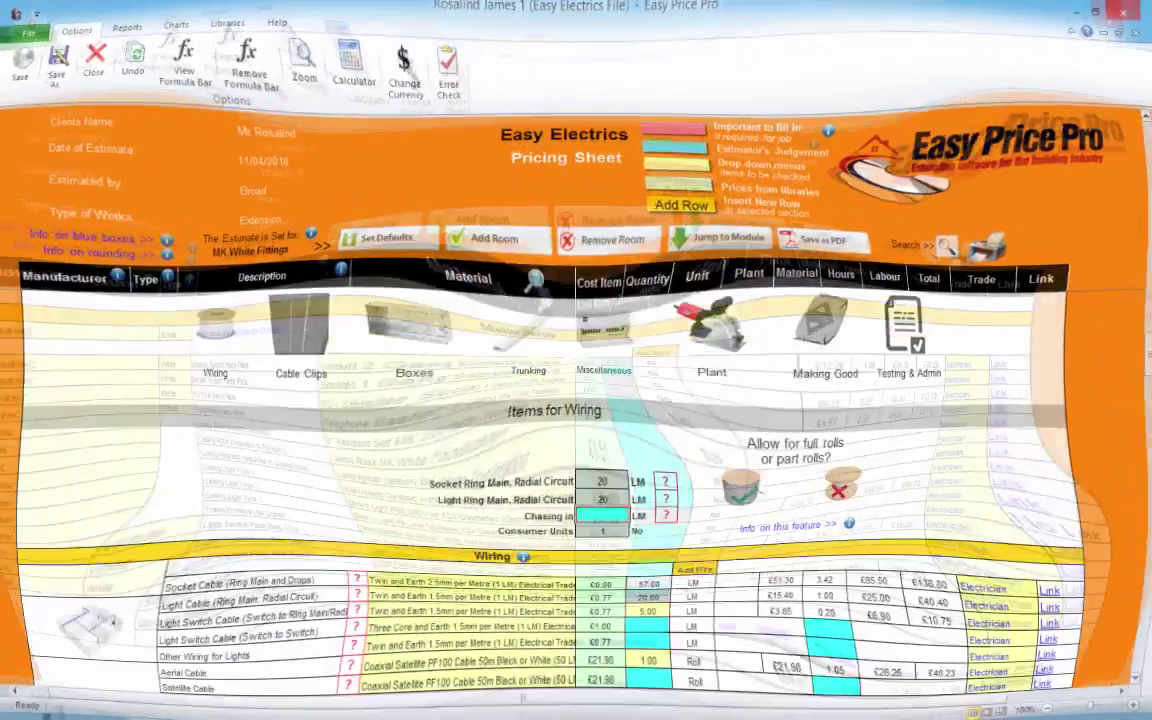
Enter 2 in the Dry Lining Double socket back box quantity.
scroll(550, 490, "down", 1)
scroll(550, 490, "down", 1)
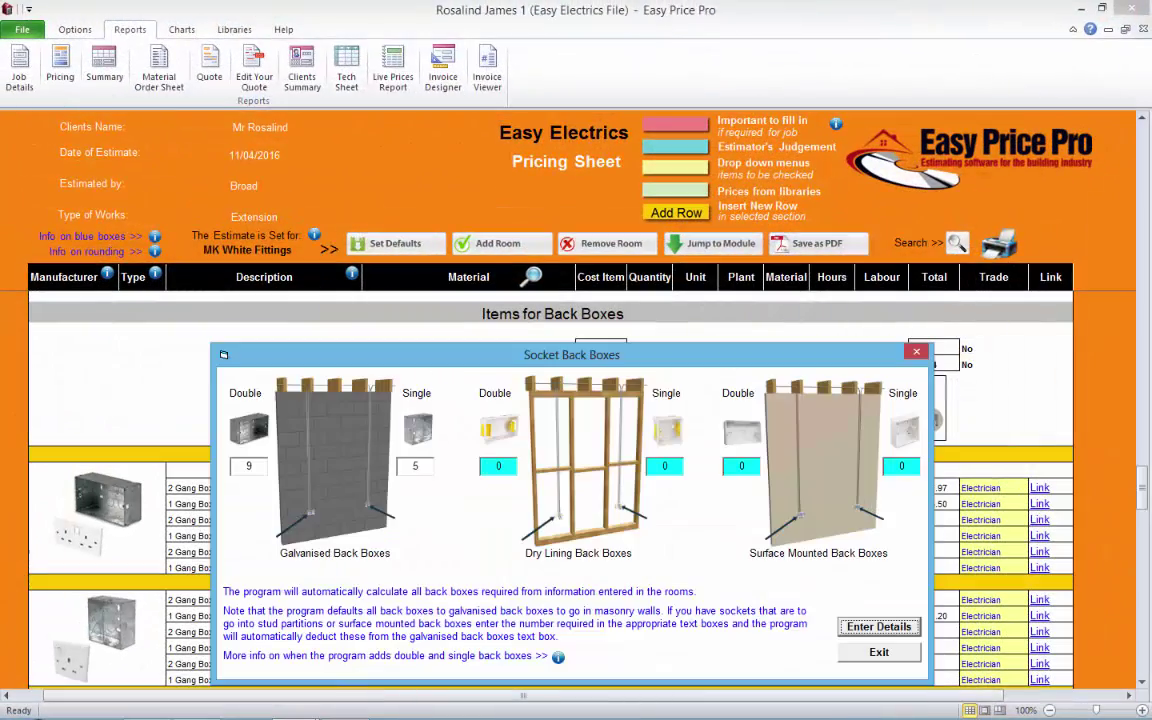
type("2")
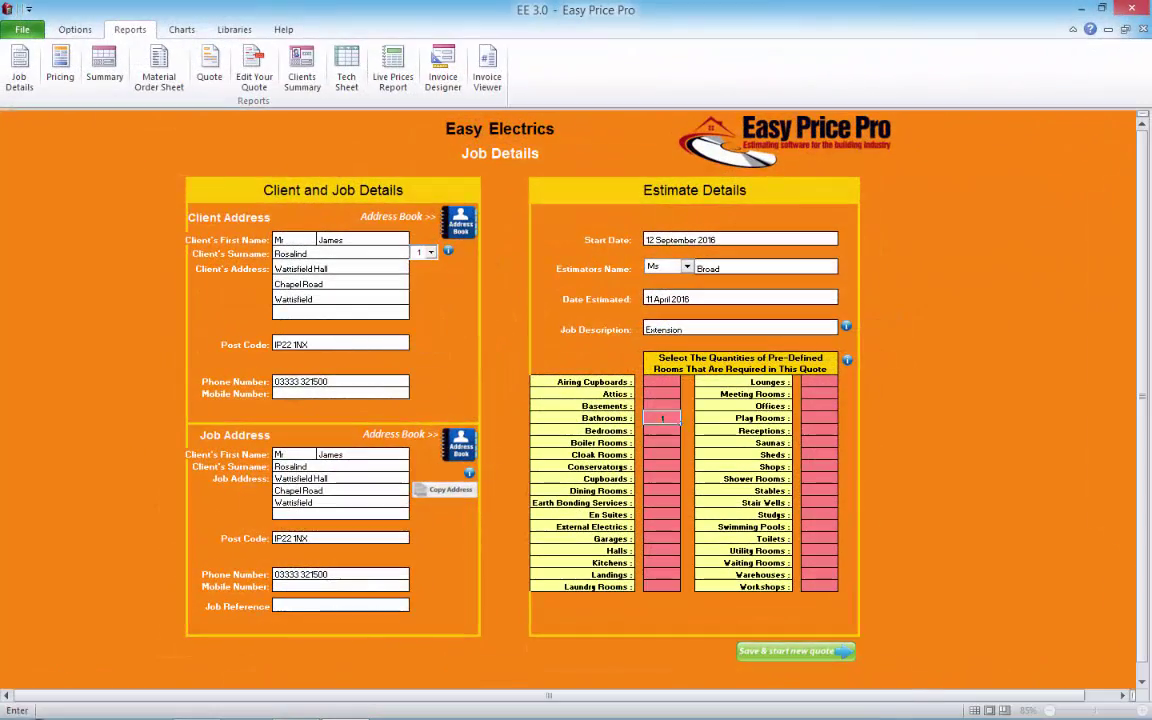
Set the job to one bedroom and one dining room.
key("Return")
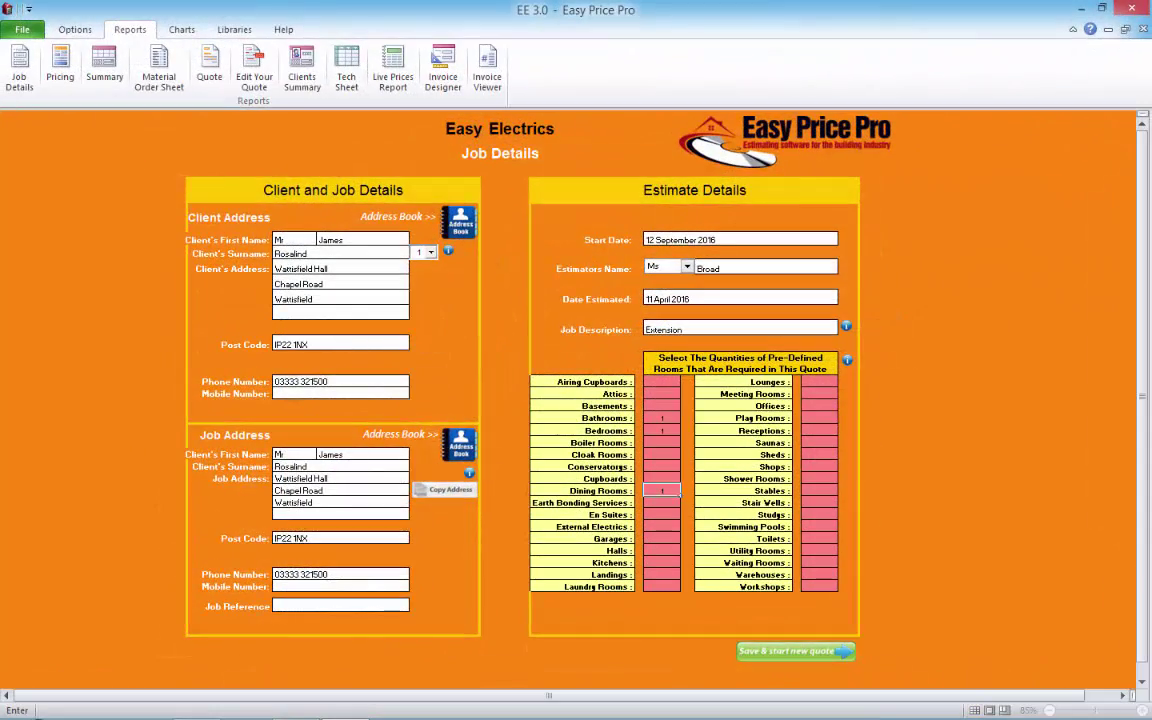
type("1")
key("Return")
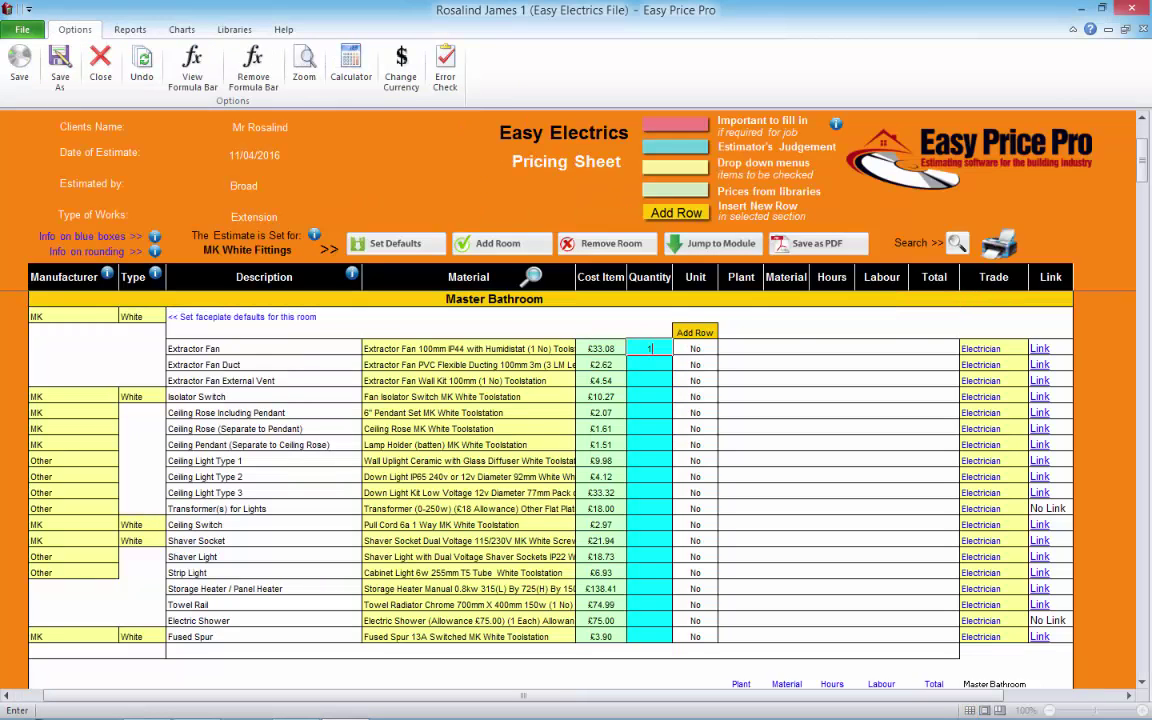
Enter Master Bathroom quantities: one extractor fan, one duct, one isolator, five Type 2 ceiling lights.
type("1")
key("Return")
type("1")
key("Return")
key("Down")
type("1")
key("Return")
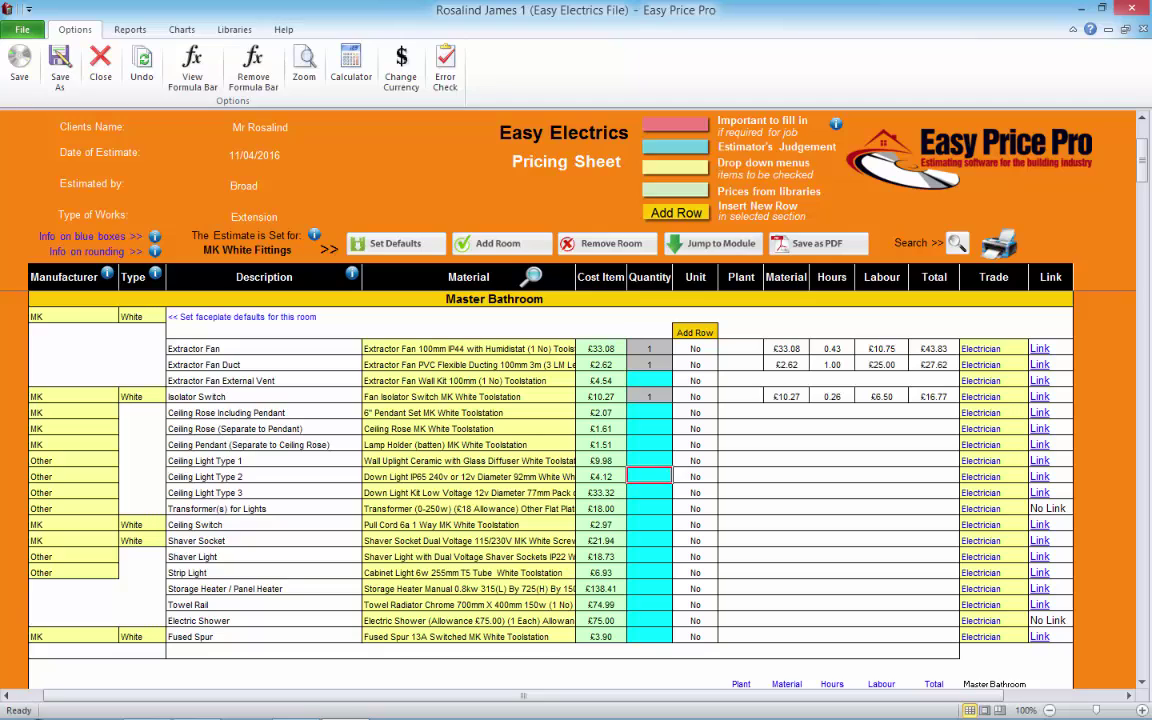
type("5")
key("Return")
Enter one transformer, one shaver socket and one shaver light.
key("Down")
type("1")
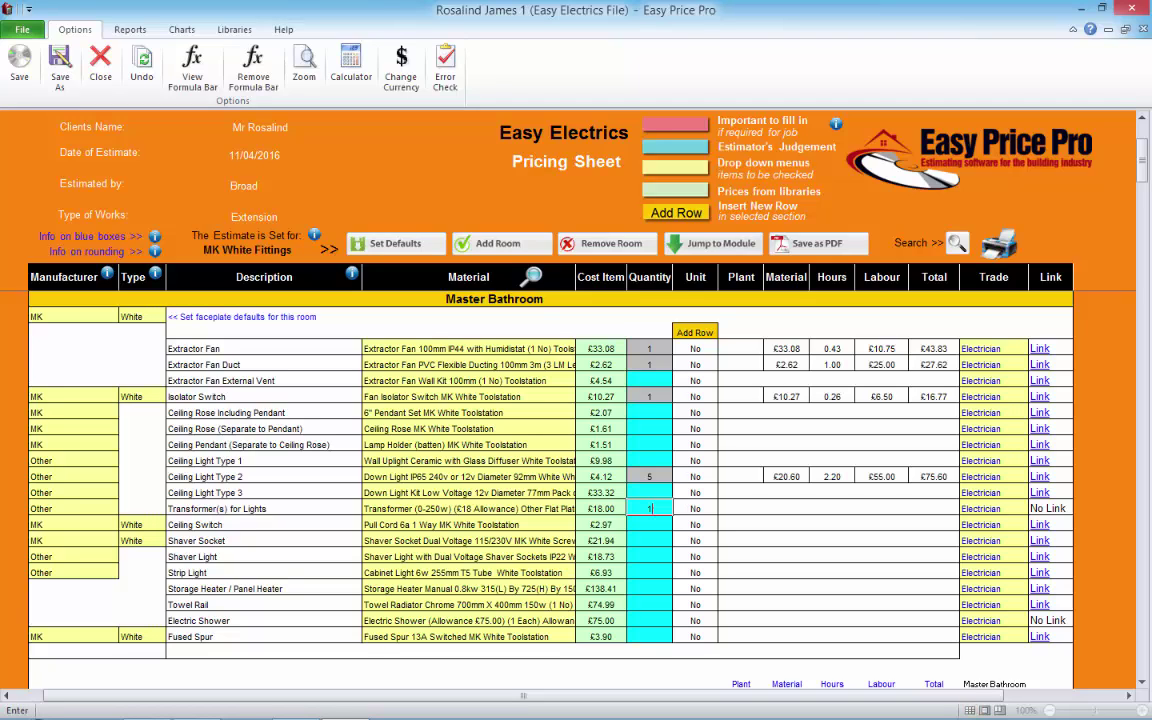
key("Return")
key("Down")
type("1")
key("Return")
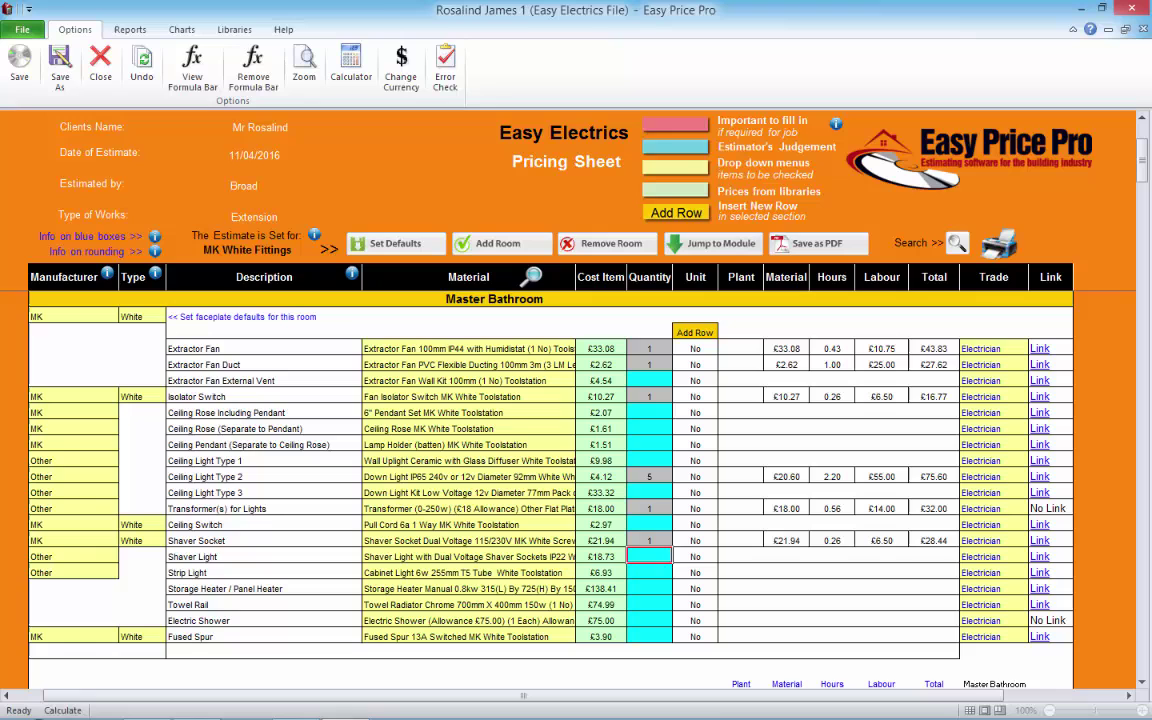
type("1")
key("Return")
Enter one towel rail, one electric shower and one fused spur.
key("Down")
key("Down")
type("1")
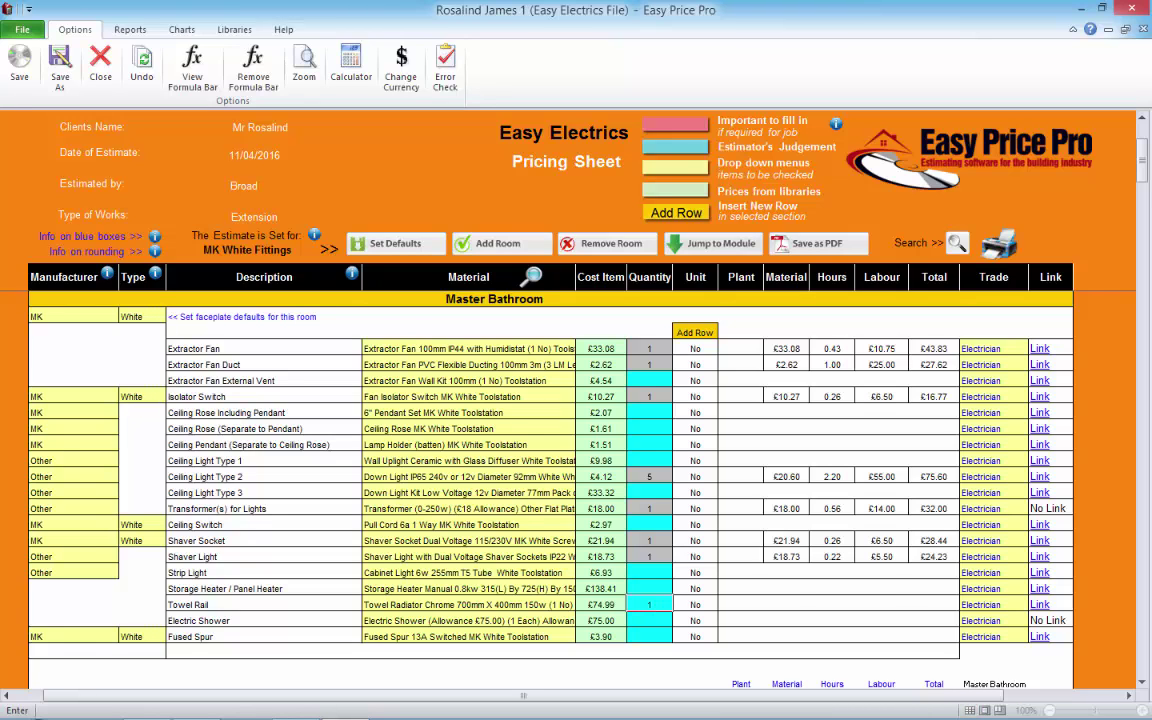
key("Return")
type("1")
key("Return")
type("1")
key("Return")
key("Left")
key("Left")
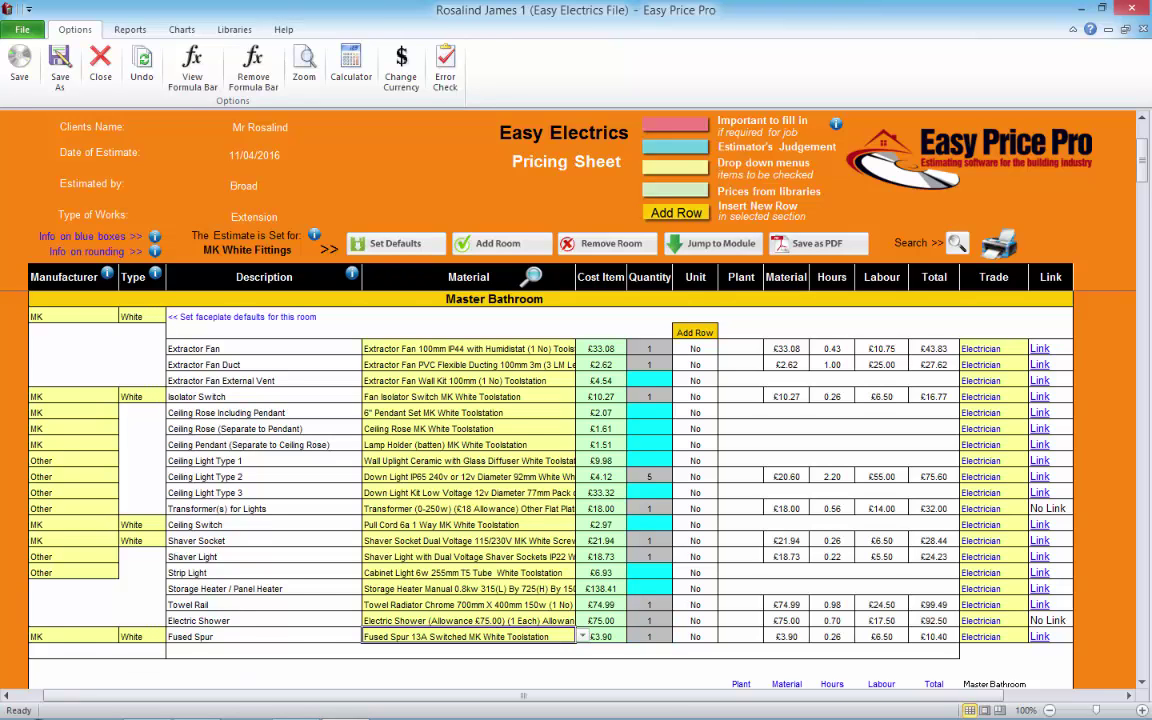